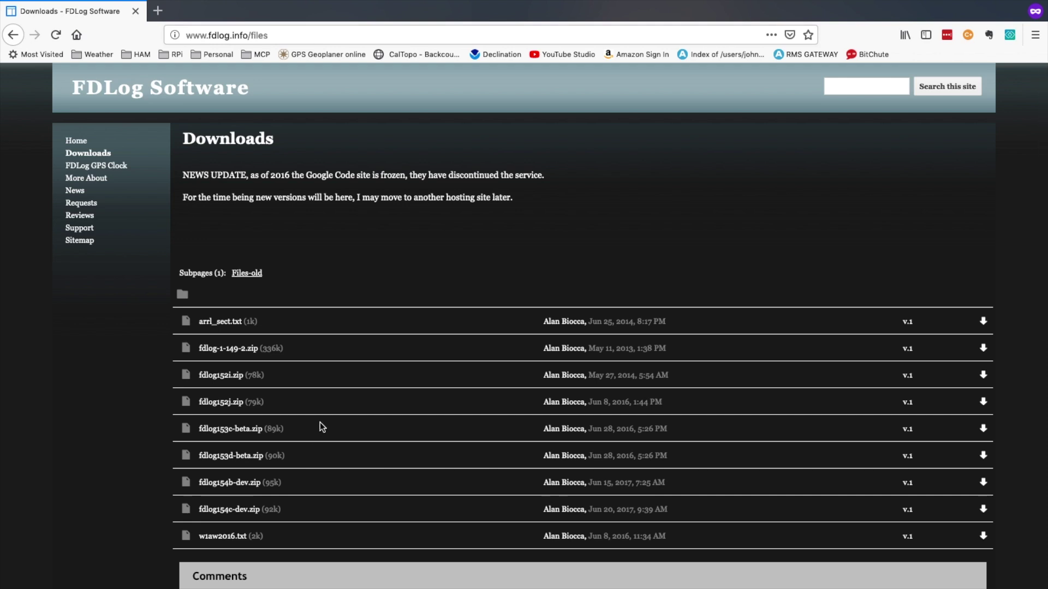
Step: Scroll down the FDLog Downloads list to find fdlog154c-dev.zip
{"action": "scroll", "coordinate": [322, 428], "scroll_direction": "down", "scroll_amount": 3}
Step: Copy the download link for fdlog154c-dev.zip from its download arrow
{"action": "scroll", "coordinate": [320, 423], "scroll_direction": "up", "scroll_amount": 2}
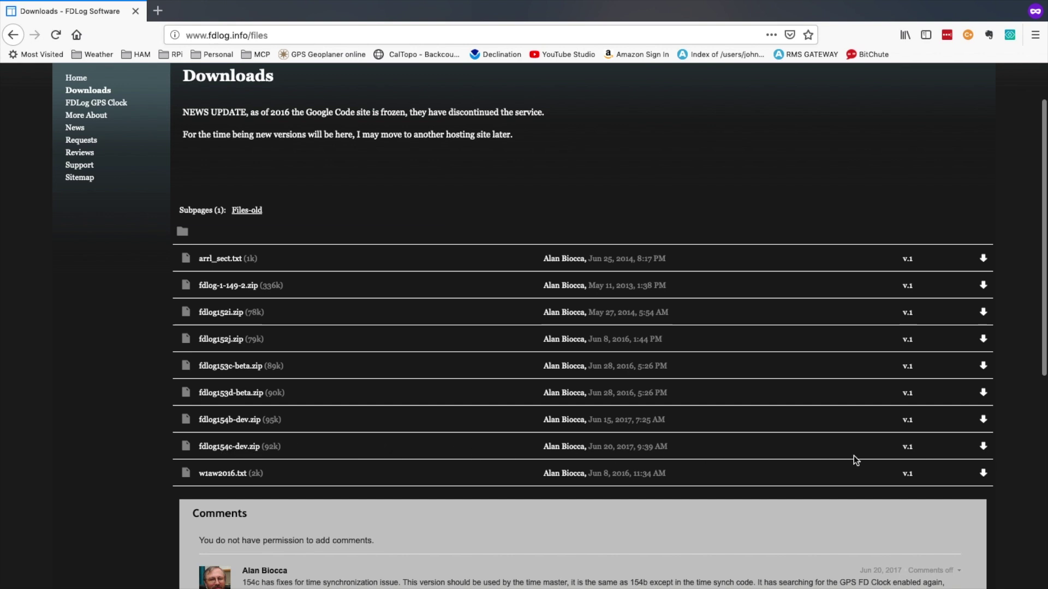
{"action": "right_click", "coordinate": [984, 451]}
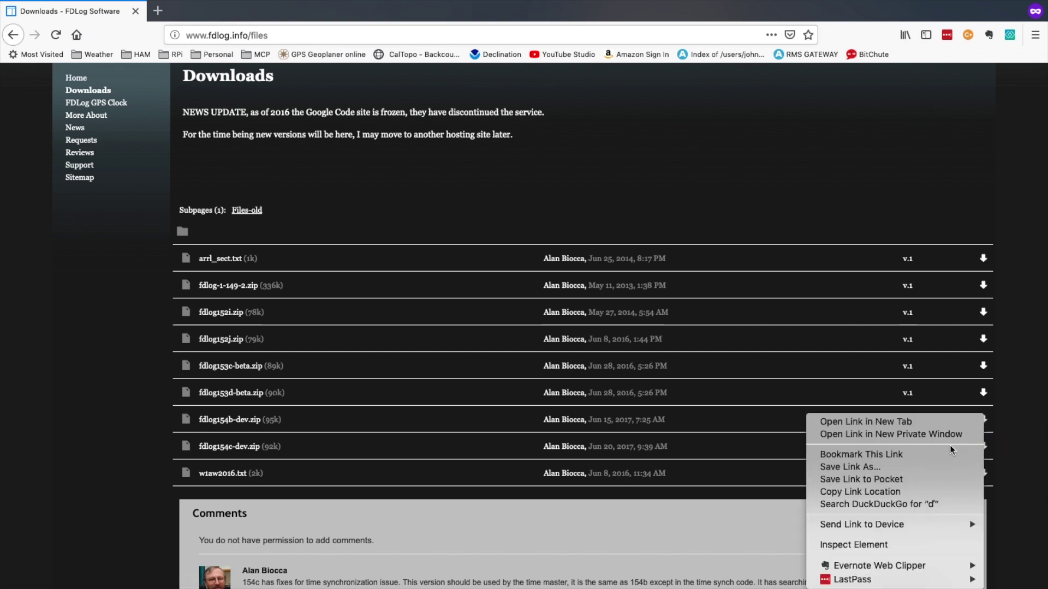
{"action": "left_click", "coordinate": [888, 492]}
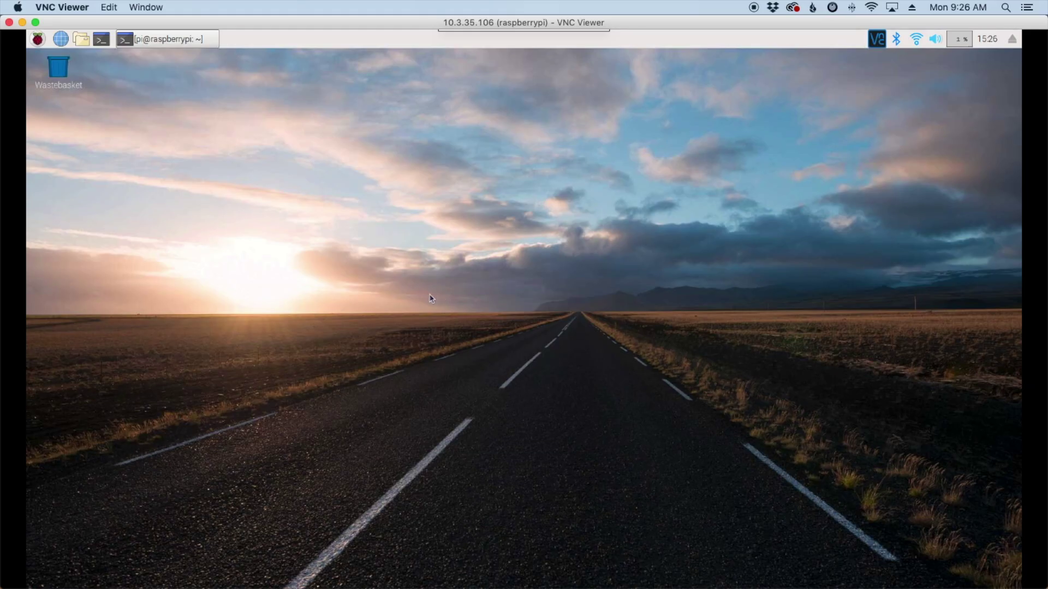
Step: Change into the Downloads folder in the Raspberry Pi terminal
{"action": "left_click", "coordinate": [148, 38]}
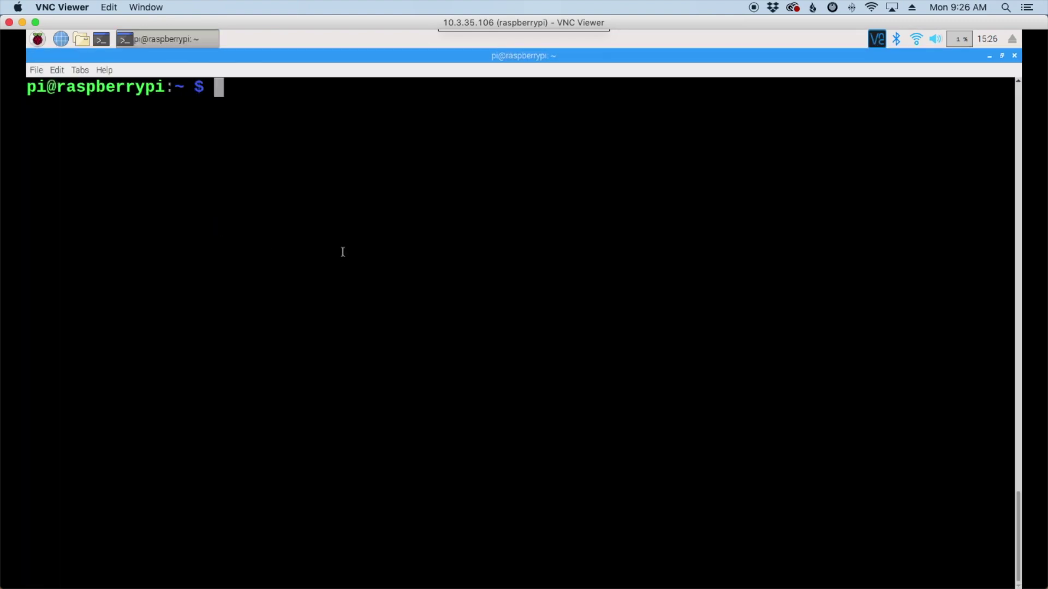
{"action": "type", "text": "cd Down"}
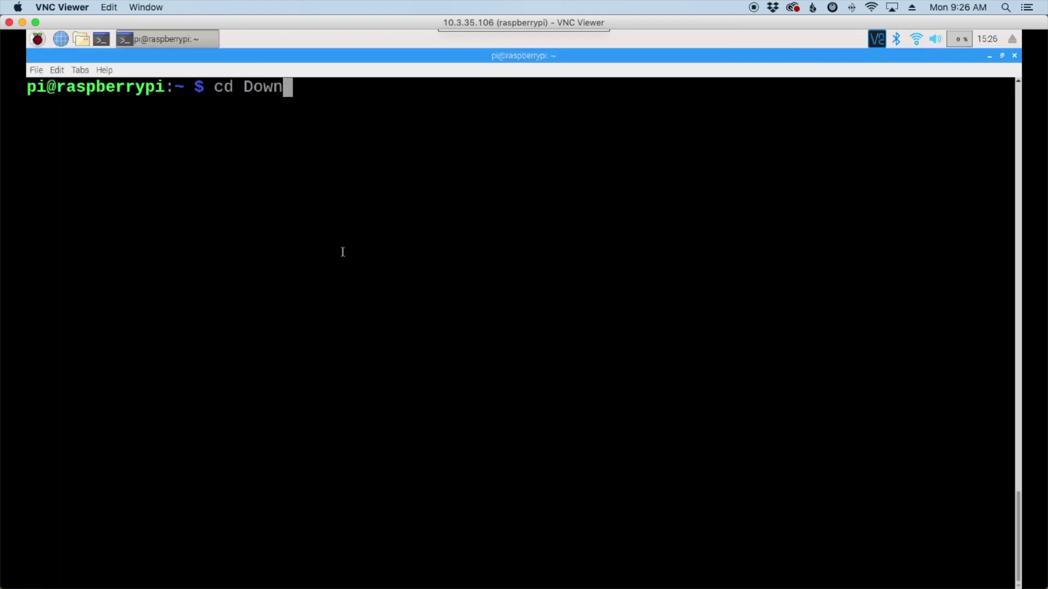
{"action": "key", "text": "Tab"}
{"action": "key", "text": "Return"}
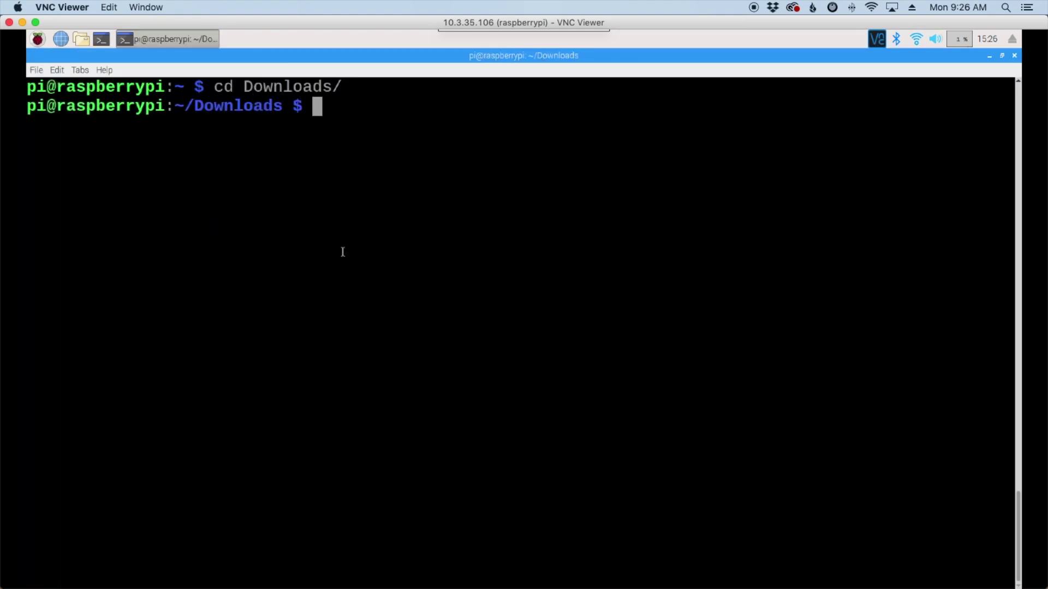
Step: Download fdlog154c-dev.zip with wget using the pasted link trimmed to .zip, then list it
{"action": "type", "text": "wget"}
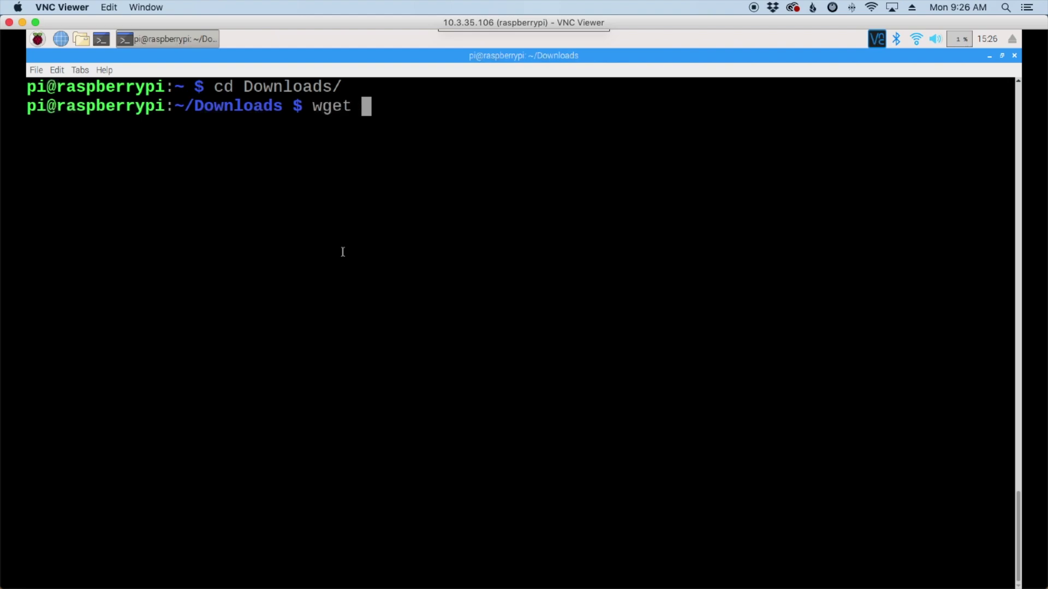
{"action": "right_click", "coordinate": [366, 108]}
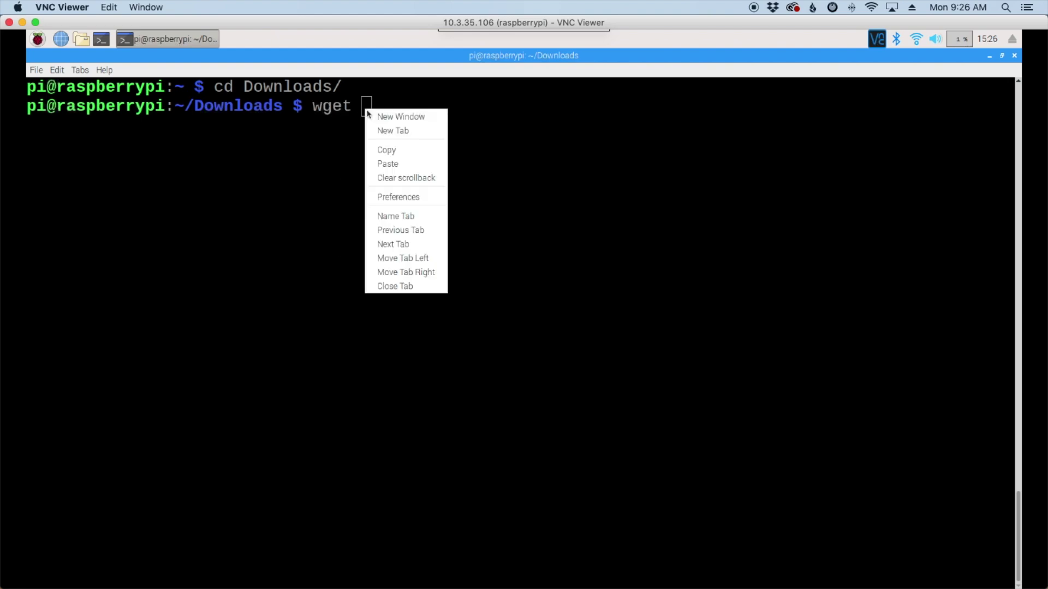
{"action": "left_click", "coordinate": [422, 165]}
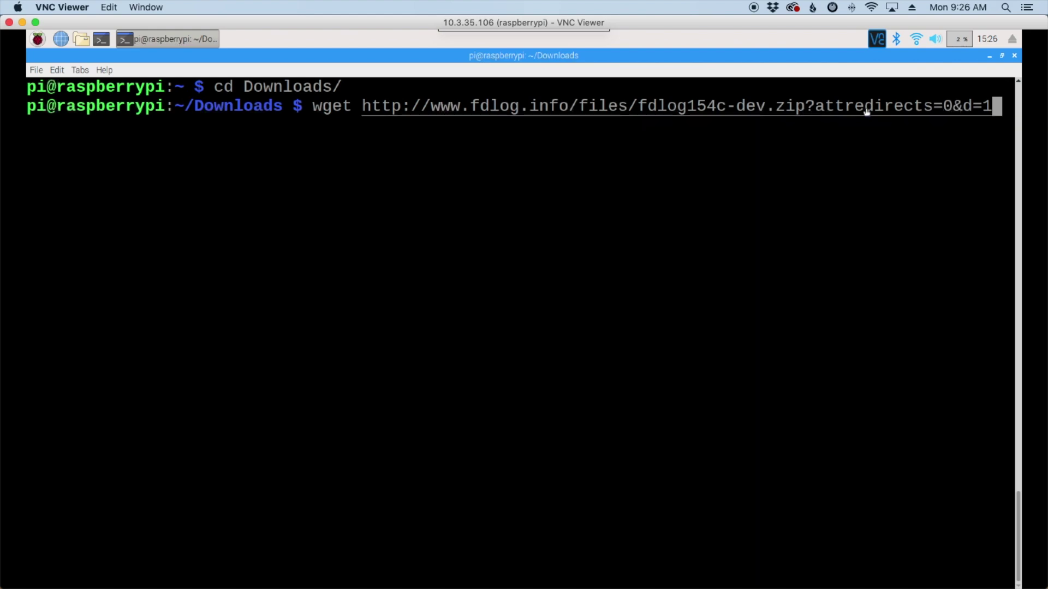
{"action": "key", "text": "BackSpace"}
{"action": "key", "text": "BackSpace"}
{"action": "key", "text": "BackSpace"}
{"action": "key", "text": "BackSpace"}
{"action": "key", "text": "BackSpace"}
{"action": "key", "text": "BackSpace"}
{"action": "key", "text": "BackSpace"}
{"action": "key", "text": "BackSpace"}
{"action": "key", "text": "BackSpace"}
{"action": "key", "text": "BackSpace"}
{"action": "key", "text": "BackSpace"}
{"action": "key", "text": "BackSpace"}
{"action": "key", "text": "BackSpace"}
{"action": "key", "text": "BackSpace"}
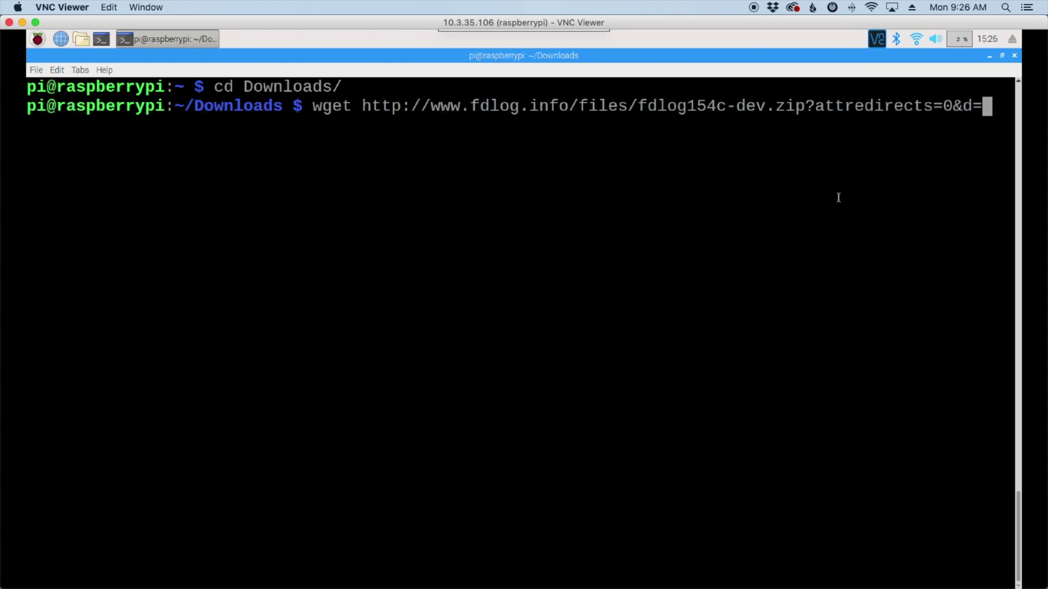
{"action": "key", "text": "BackSpace"}
{"action": "key", "text": "BackSpace"}
{"action": "key", "text": "BackSpace"}
{"action": "key", "text": "BackSpace"}
{"action": "key", "text": "BackSpace"}
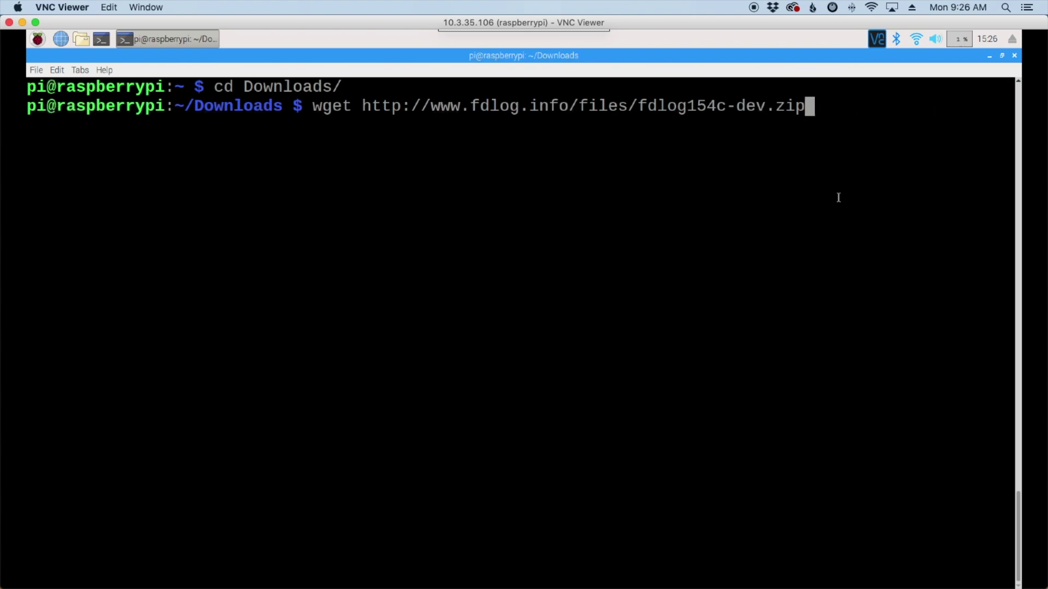
{"action": "key", "text": "Return"}
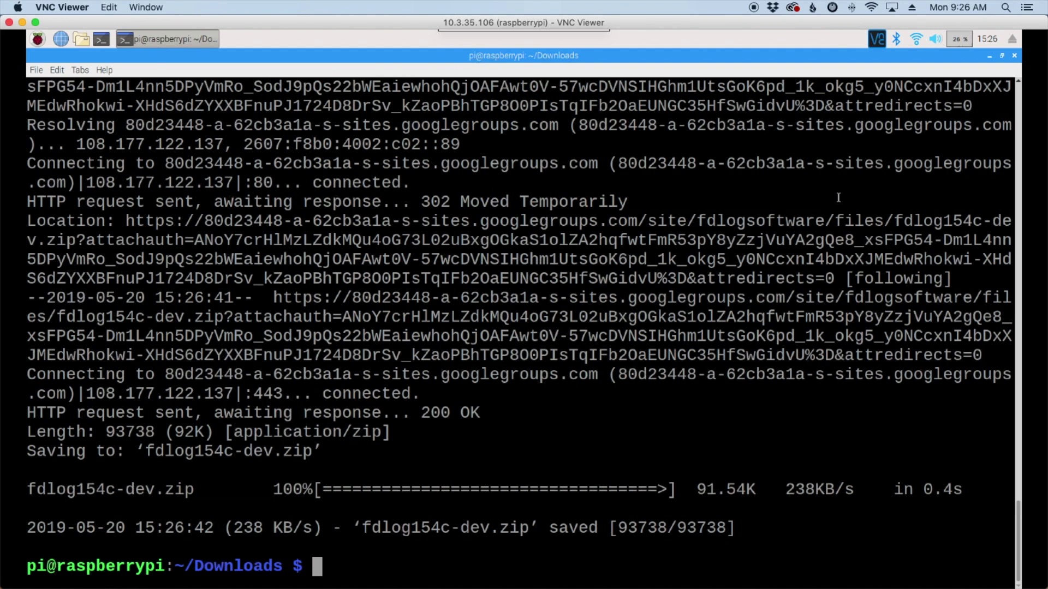
{"action": "type", "text": "ls"}
{"action": "key", "text": "Return"}
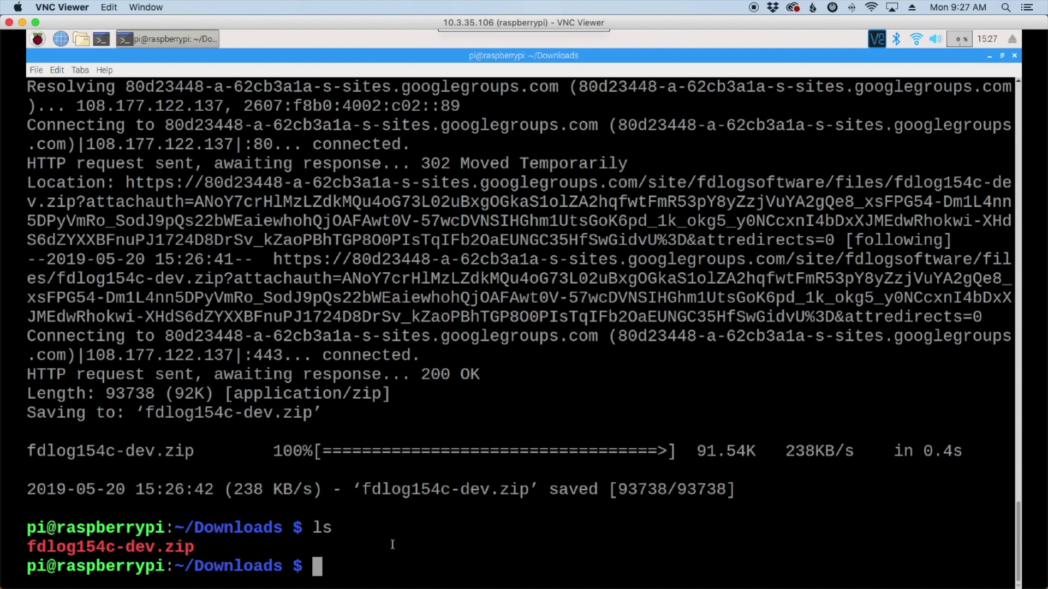
Step: Unzip fdlog154c-dev.zip and confirm the fdlog154c-dev folder appears
{"action": "type", "text": "unzip fdl"}
{"action": "key", "text": "Tab"}
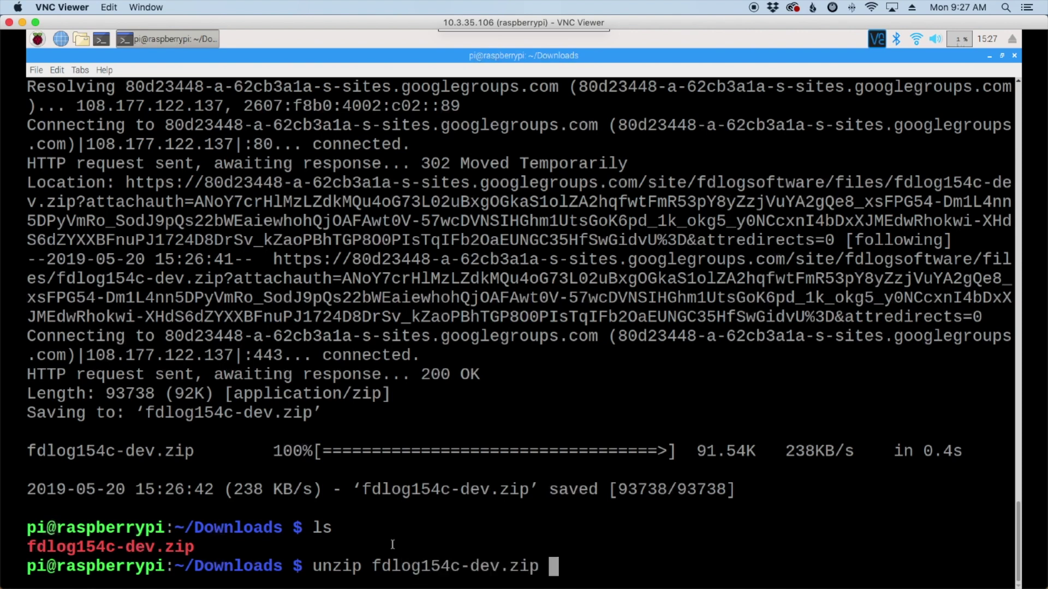
{"action": "key", "text": "Return"}
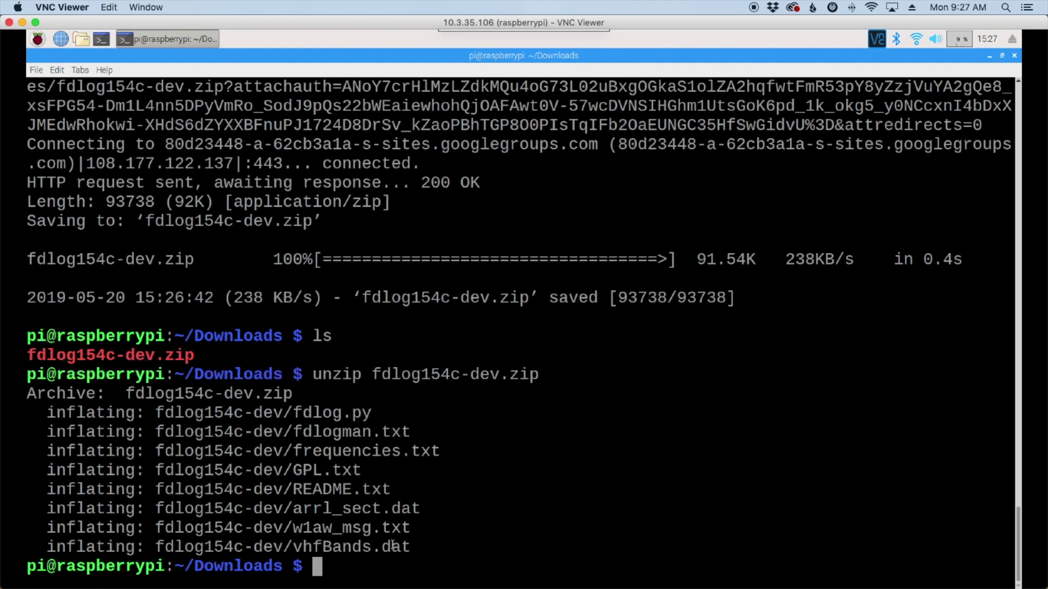
{"action": "type", "text": "ls"}
{"action": "key", "text": "Return"}
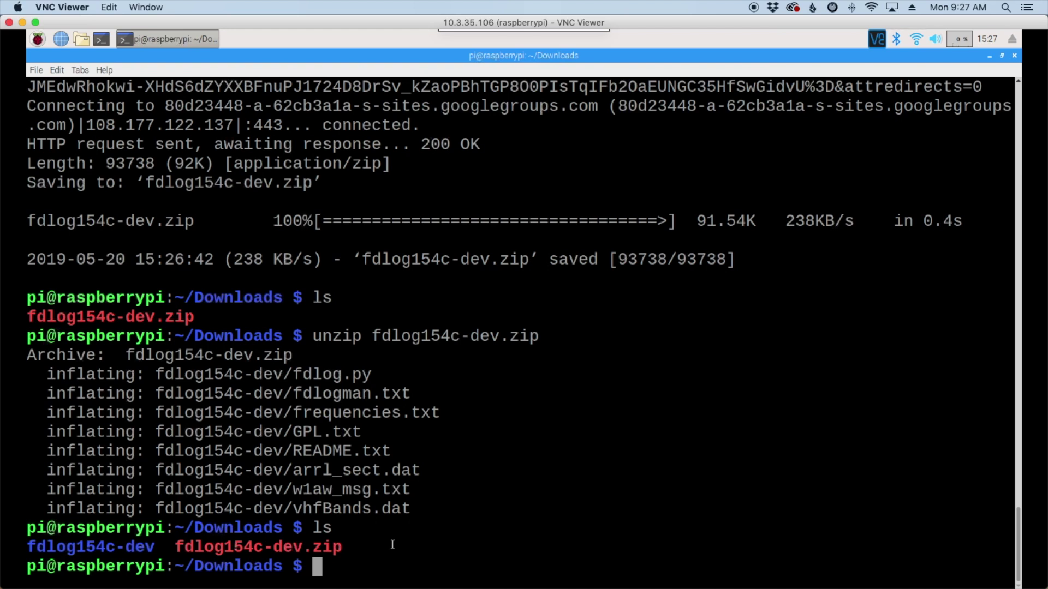
Step: Move into the fdlog154c-dev folder and list its files
{"action": "type", "text": "cd fd"}
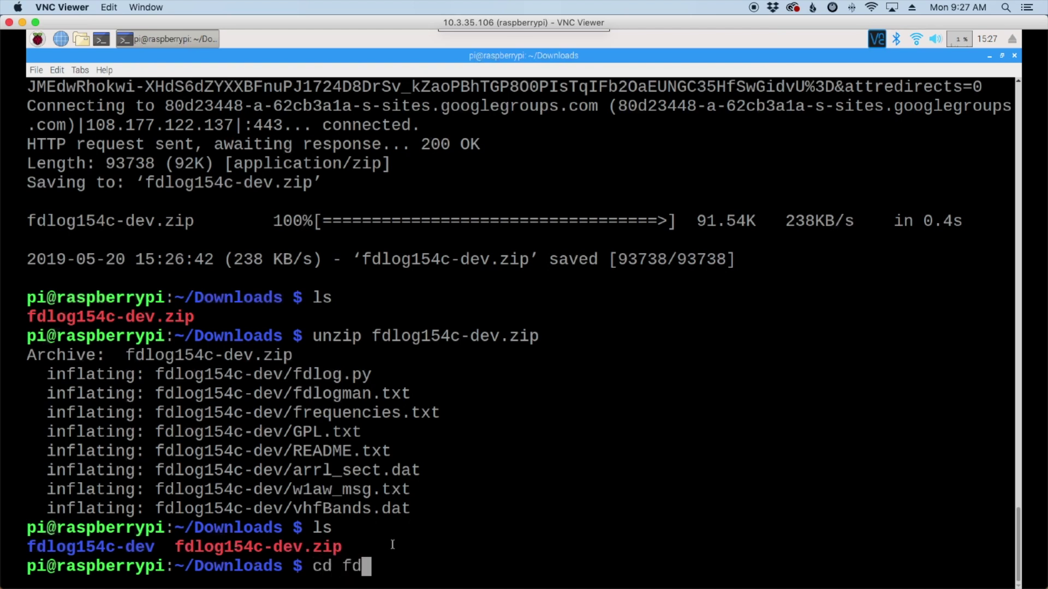
{"action": "key", "text": "Tab"}
{"action": "key", "text": "Return"}
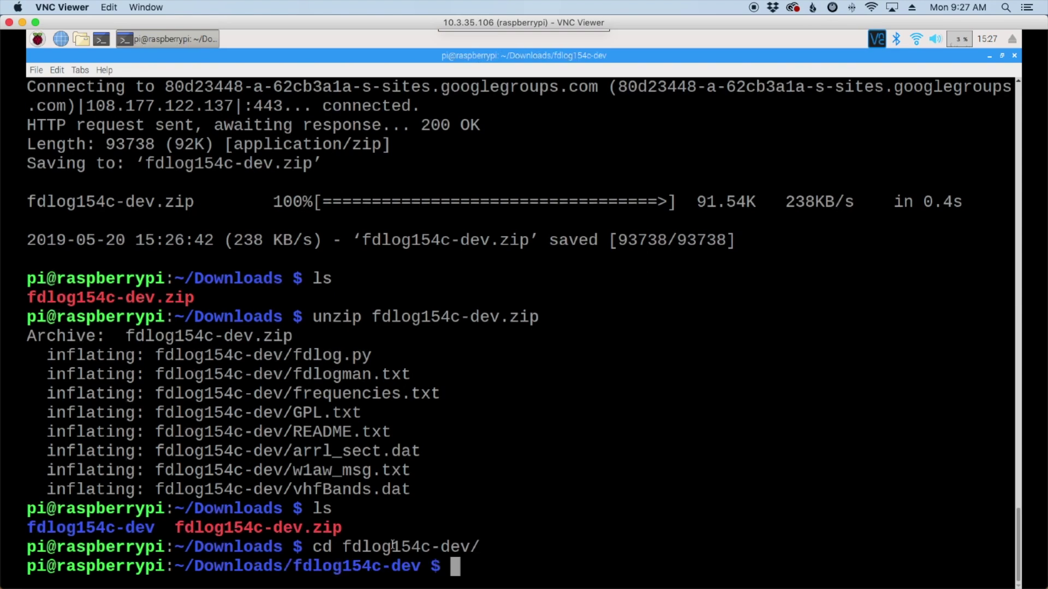
{"action": "type", "text": "ls"}
{"action": "key", "text": "Return"}
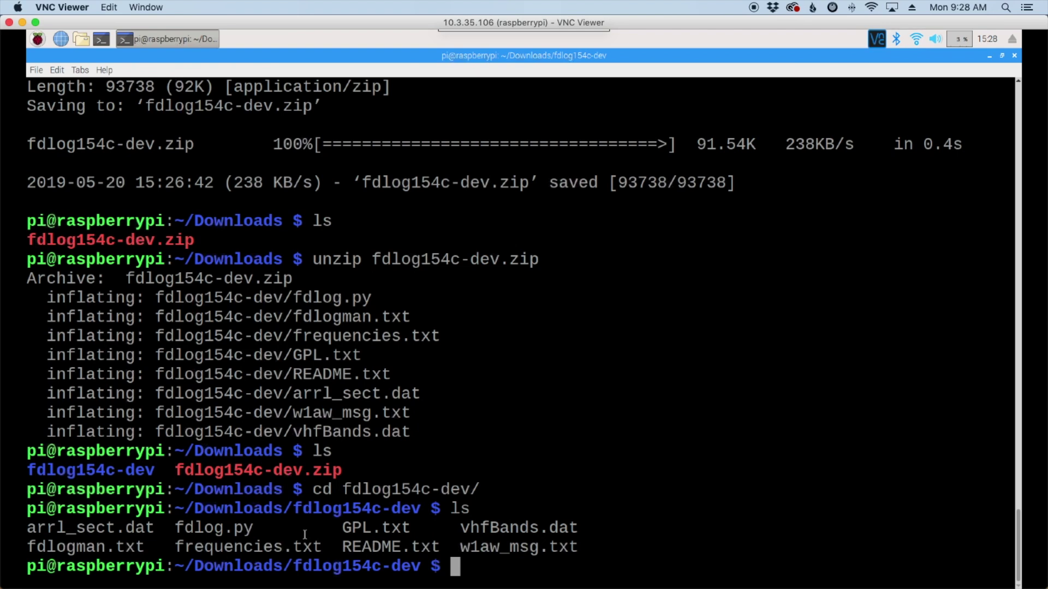
Step: Run python fdlog.py from the fdlog154c-dev folder to start FDLog 154c
{"action": "left_click_drag", "start_coordinate": [175, 528], "coordinate": [249, 528]}
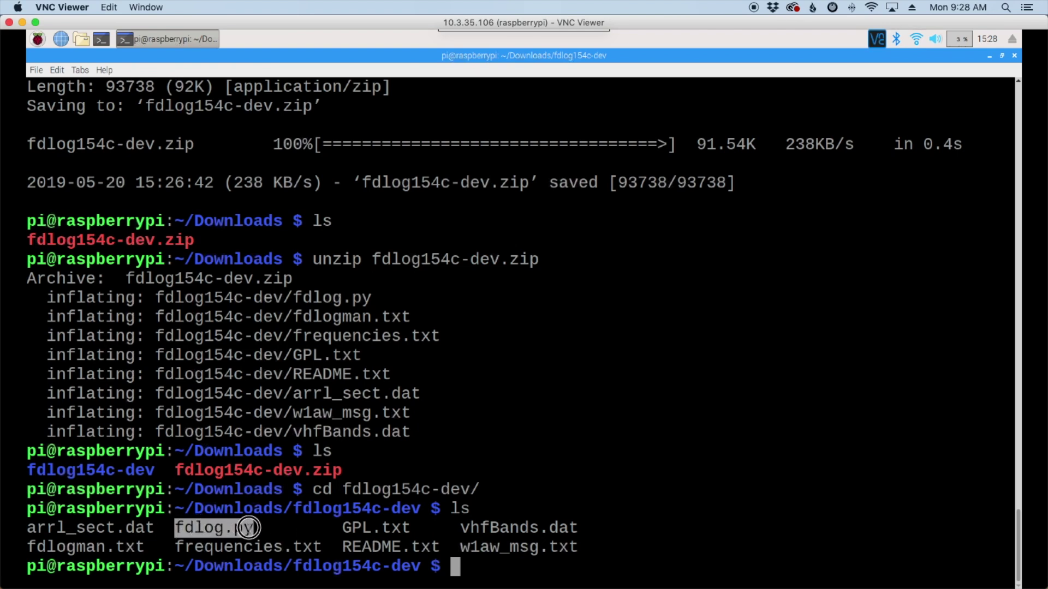
{"action": "left_click", "coordinate": [471, 569]}
{"action": "type", "text": "python "}
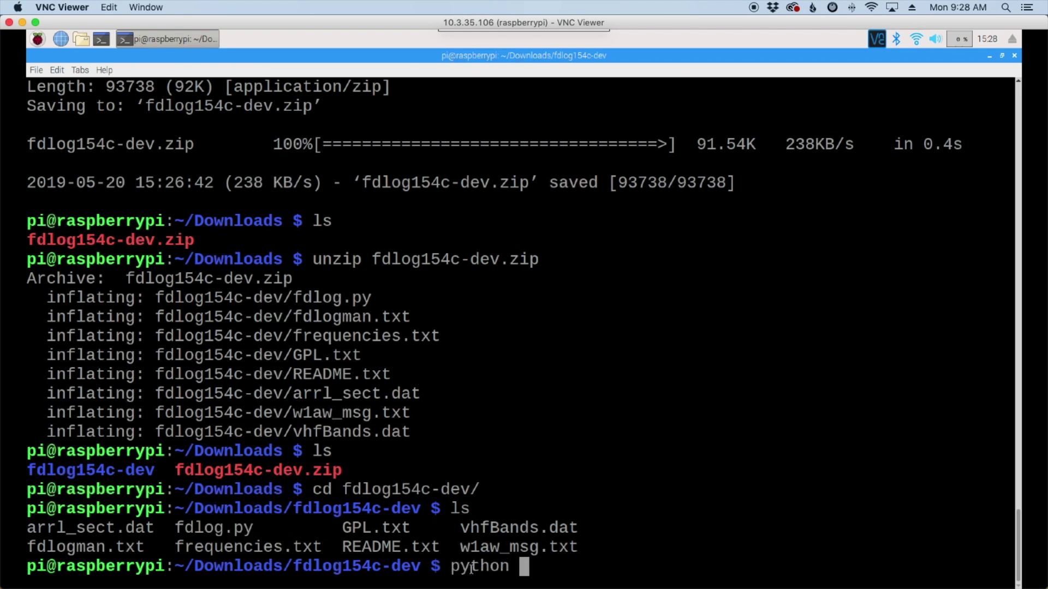
{"action": "type", "text": "fdlog.py"}
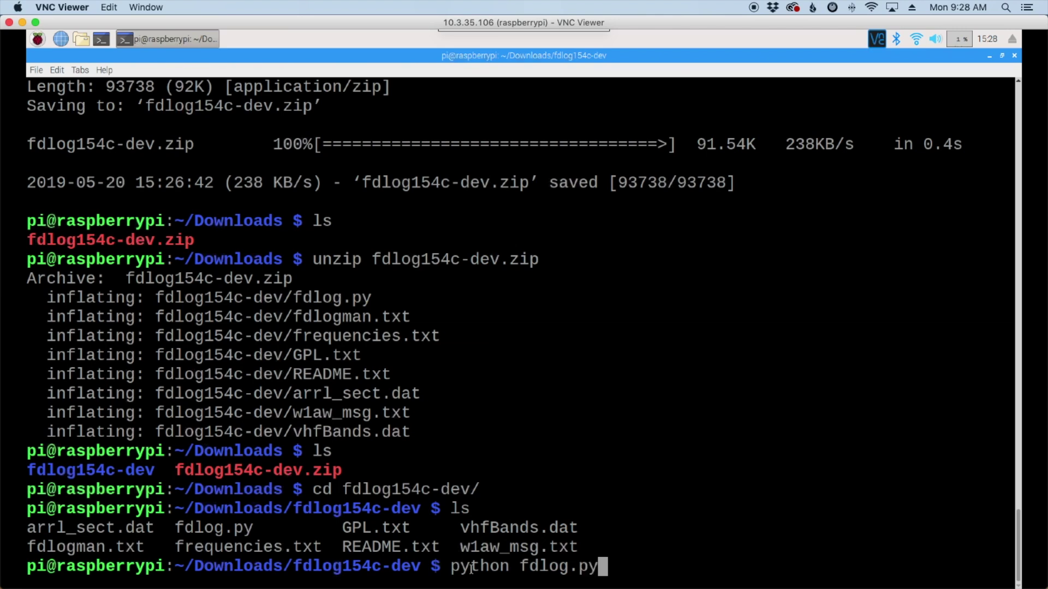
{"action": "key", "text": "Return"}
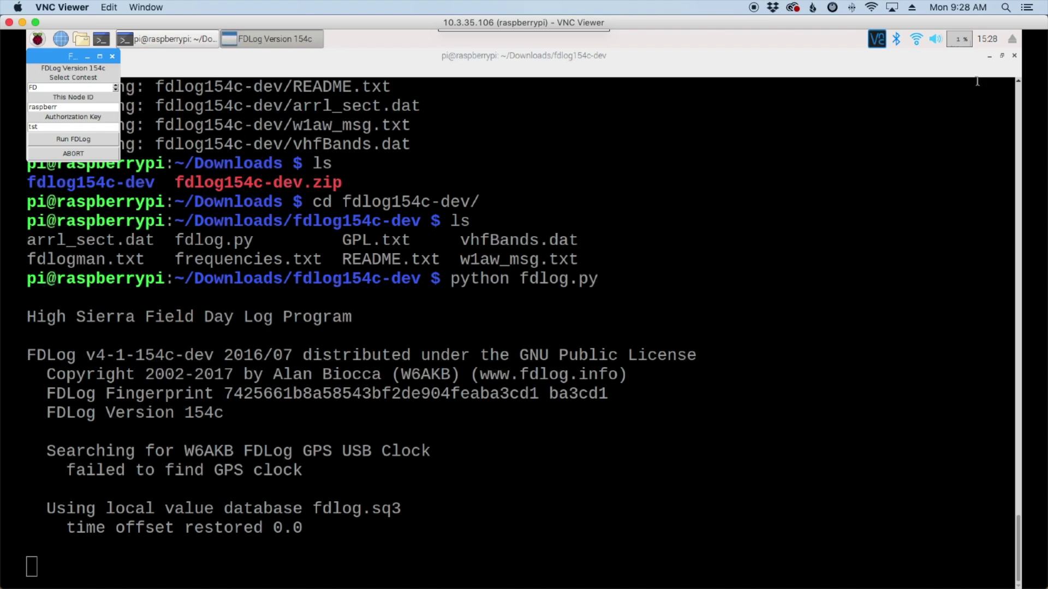
Step: Replace the node ID with the operator's callsign, enter the authorization key, and launch logging
{"action": "left_click", "coordinate": [990, 57]}
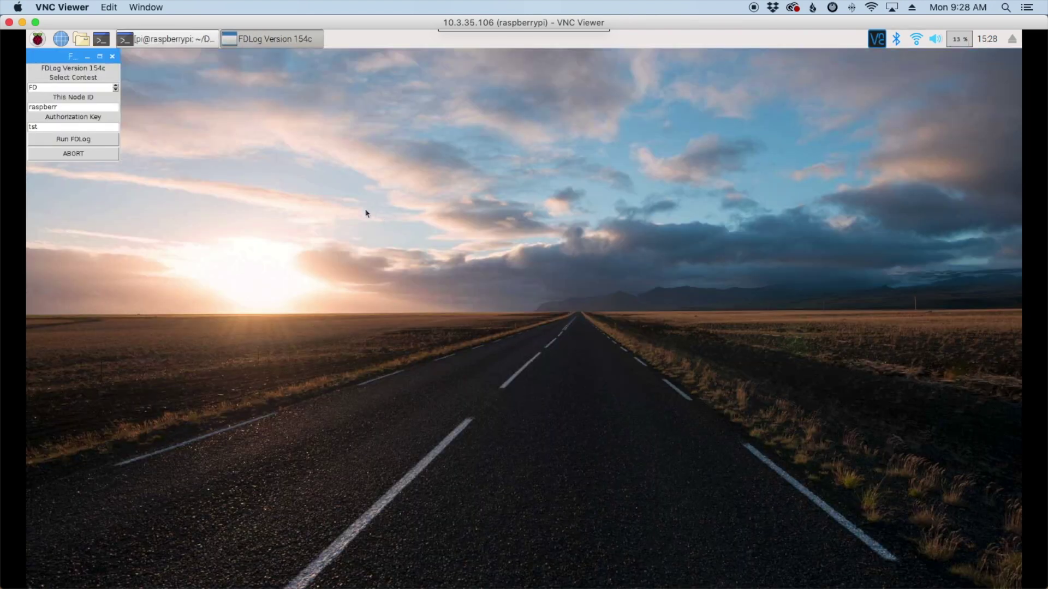
{"action": "left_click_drag", "start_coordinate": [49, 58], "coordinate": [151, 88]}
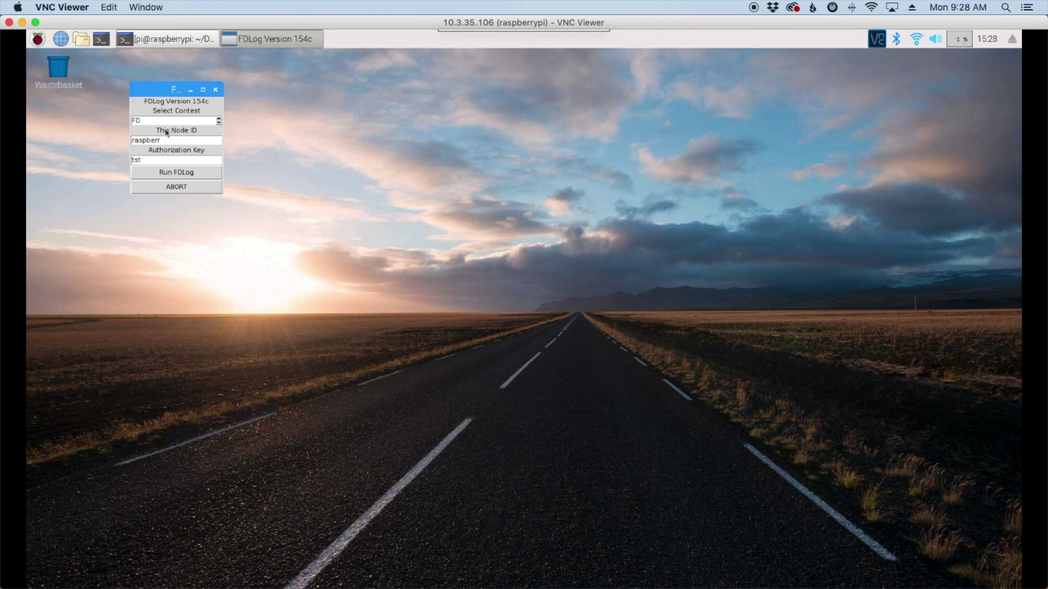
{"action": "left_click_drag", "start_coordinate": [170, 140], "coordinate": [78, 145]}
{"action": "key", "text": "Tab"}
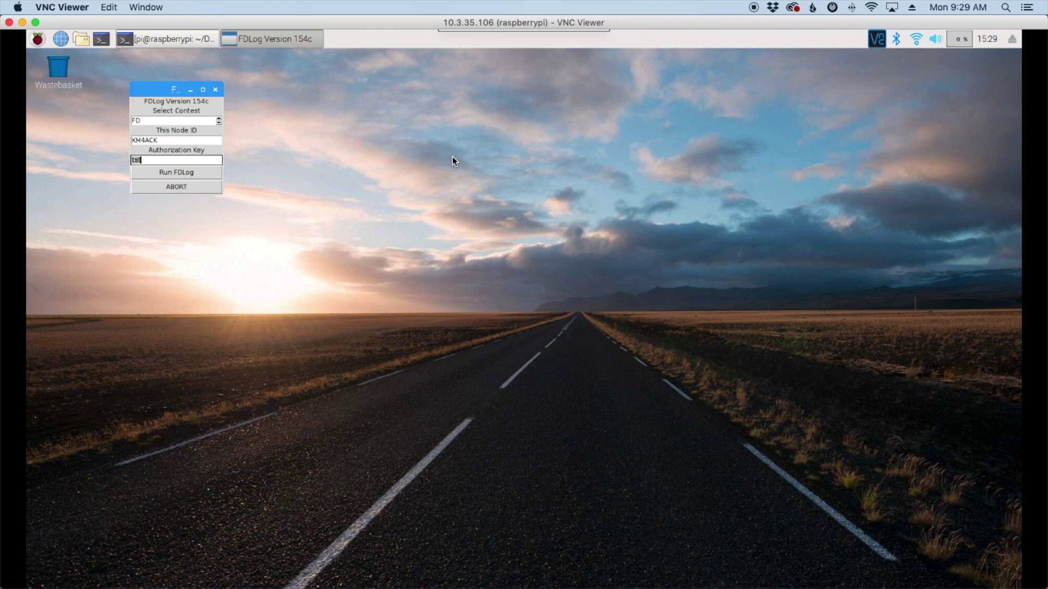
{"action": "left_click", "coordinate": [182, 173]}
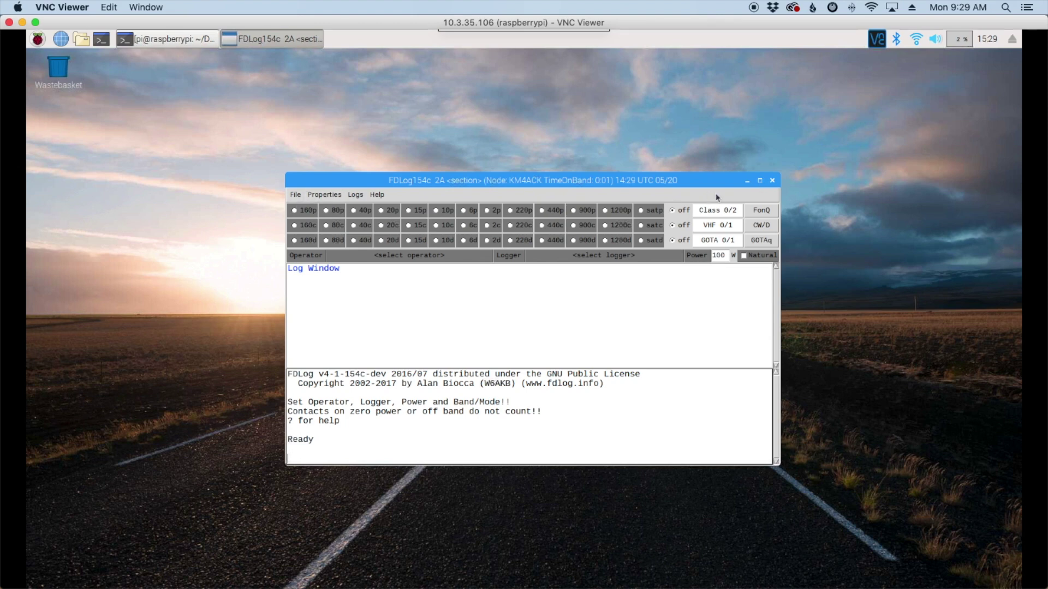
Step: Maximize the logging window and set the club callsign in uppercase with .set fdcall
{"action": "left_click", "coordinate": [781, 181]}
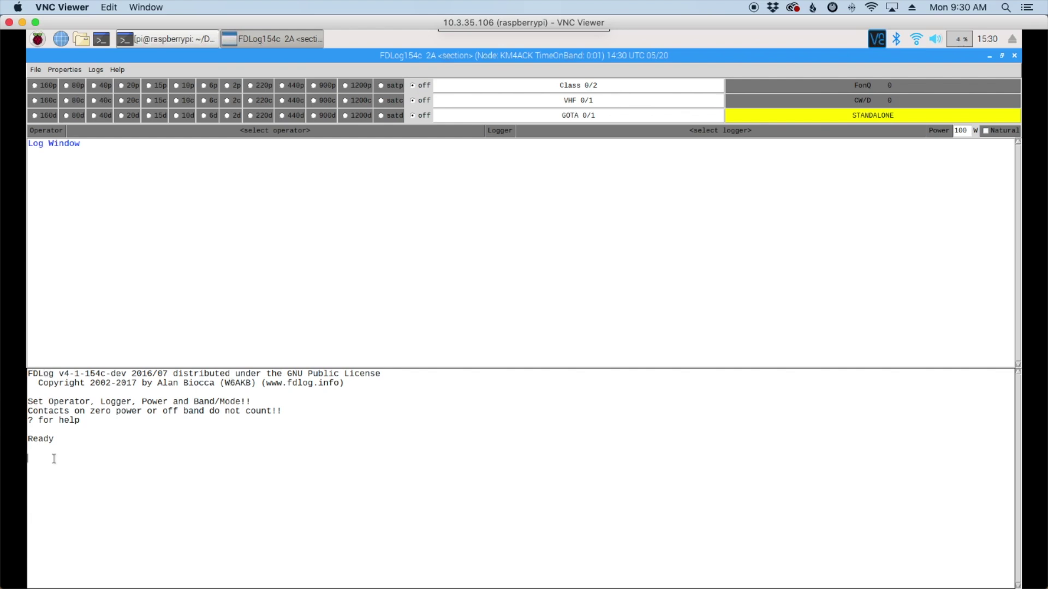
{"action": "type", "text": ".set fdcall AB4zb"}
{"action": "key", "text": "BackSpace"}
{"action": "key", "text": "BackSpace"}
{"action": "type", "text": "ZB"}
{"action": "key", "text": "Return"}
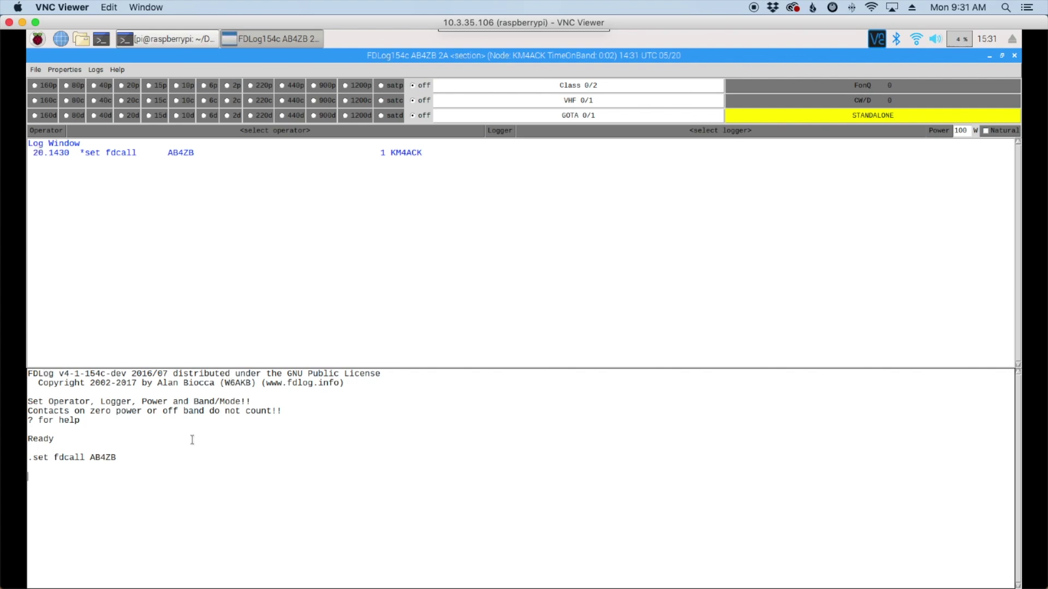
Step: Set class 4a and section TN-TENNESSEE with .set commands, then clear the leftover entry line
{"action": "type", "text": ".set class 4a"}
{"action": "key", "text": "Return"}
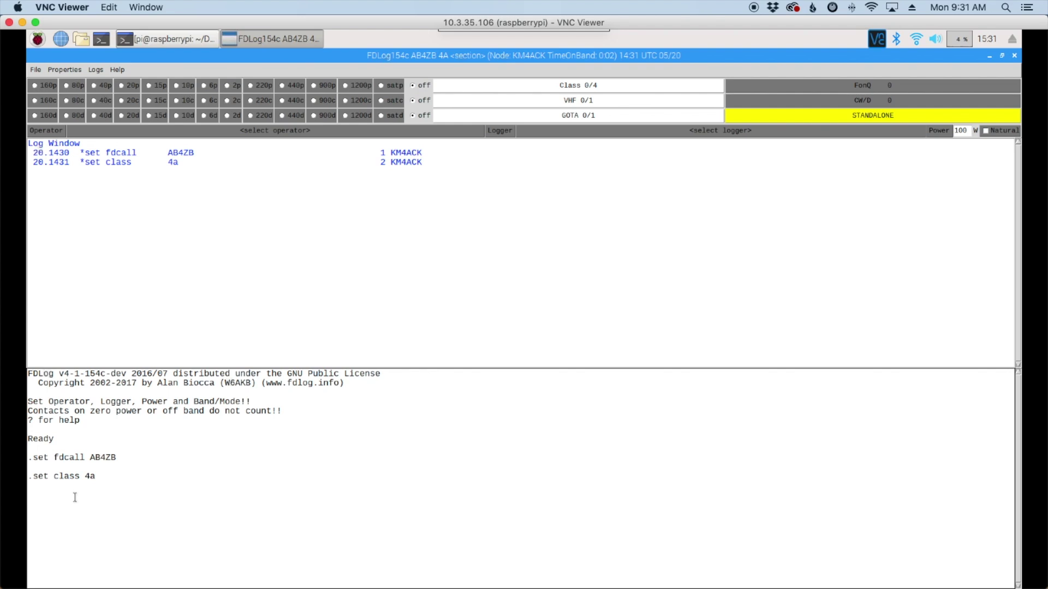
{"action": "type", "text": ".set sect TN-TENNESSEE"}
{"action": "key", "text": "Return"}
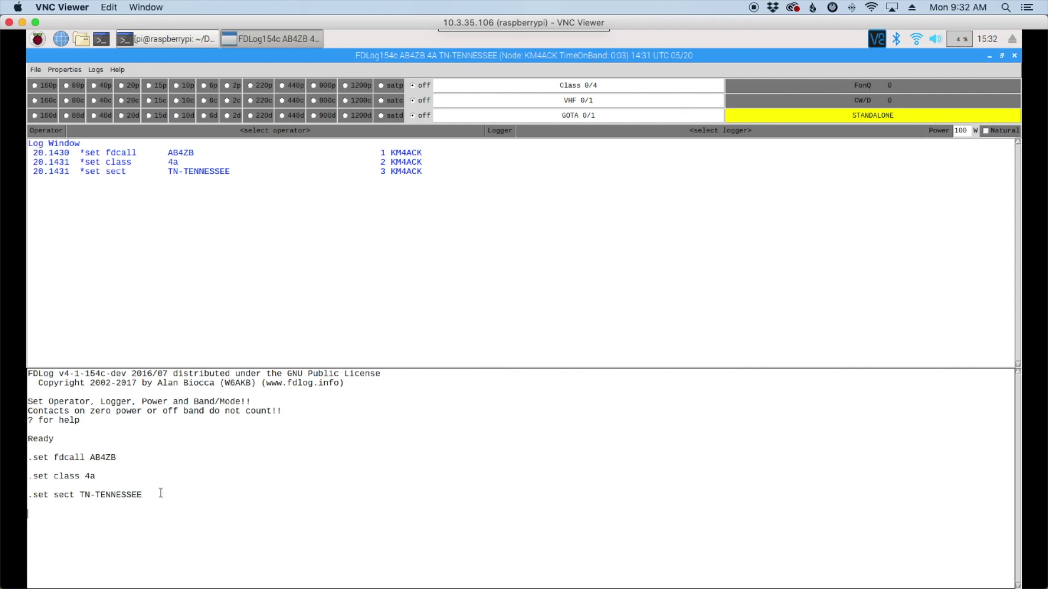
{"action": "type", "text": ".remip"}
{"action": "key", "text": "BackSpace"}
{"action": "key", "text": "BackSpace"}
{"action": "key", "text": "BackSpace"}
{"action": "key", "text": "BackSpace"}
{"action": "key", "text": "BackSpace"}
{"action": "key", "text": "BackSpace"}
{"action": "key", "text": "BackSpace"}
Step: Add a new participant with their initials, name and callsign, save, and close the dialog
{"action": "left_click", "coordinate": [288, 134]}
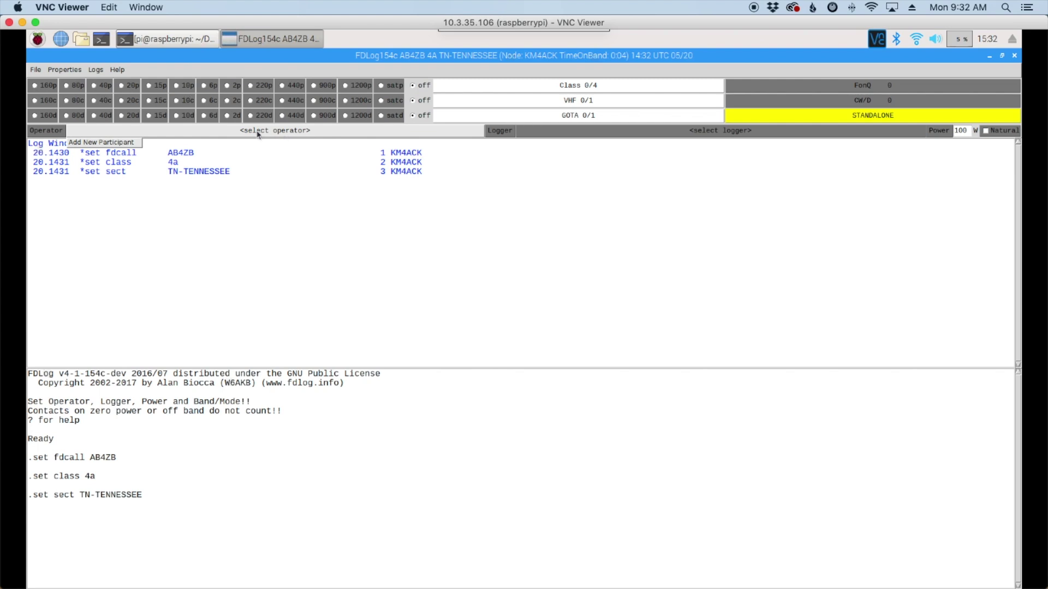
{"action": "left_click", "coordinate": [108, 144]}
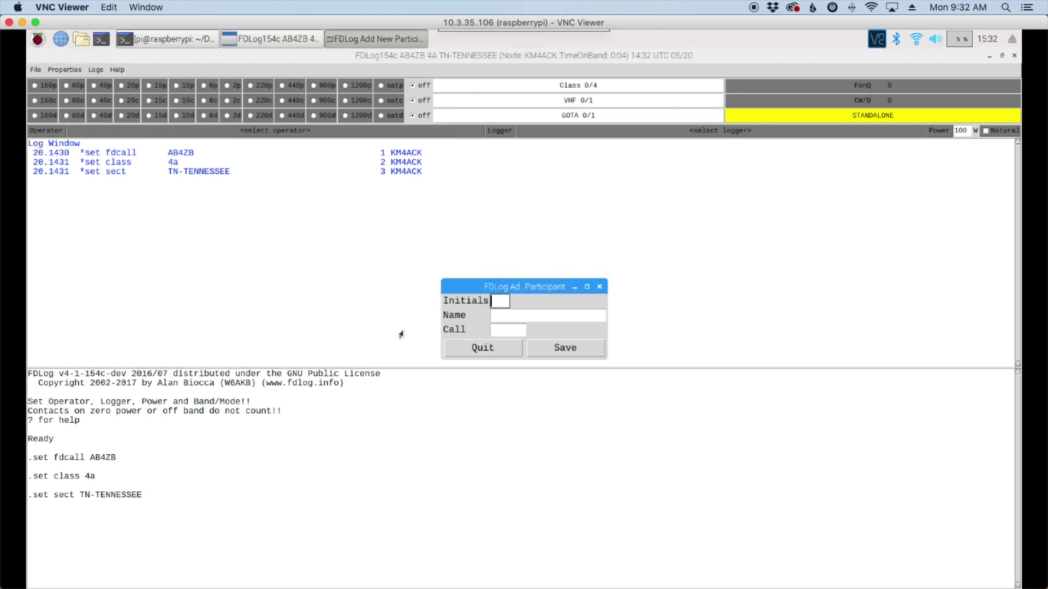
{"action": "type", "text": "JAO"}
{"action": "key", "text": "Tab"}
{"action": "type", "text": "Jason"}
{"action": "key", "text": "Tab"}
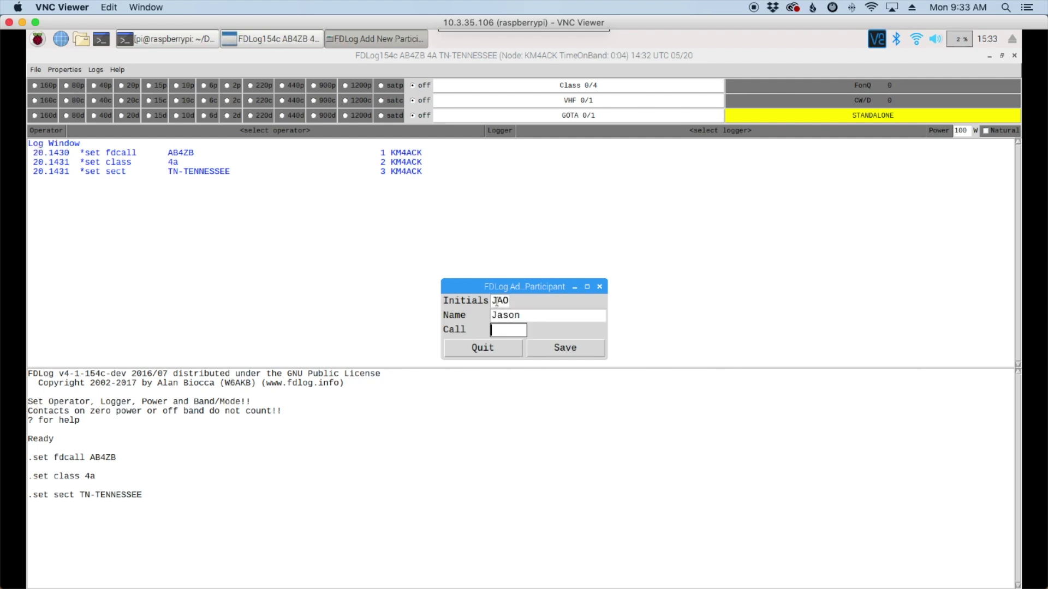
{"action": "type", "text": "KM4ACK"}
{"action": "left_click", "coordinate": [556, 350]}
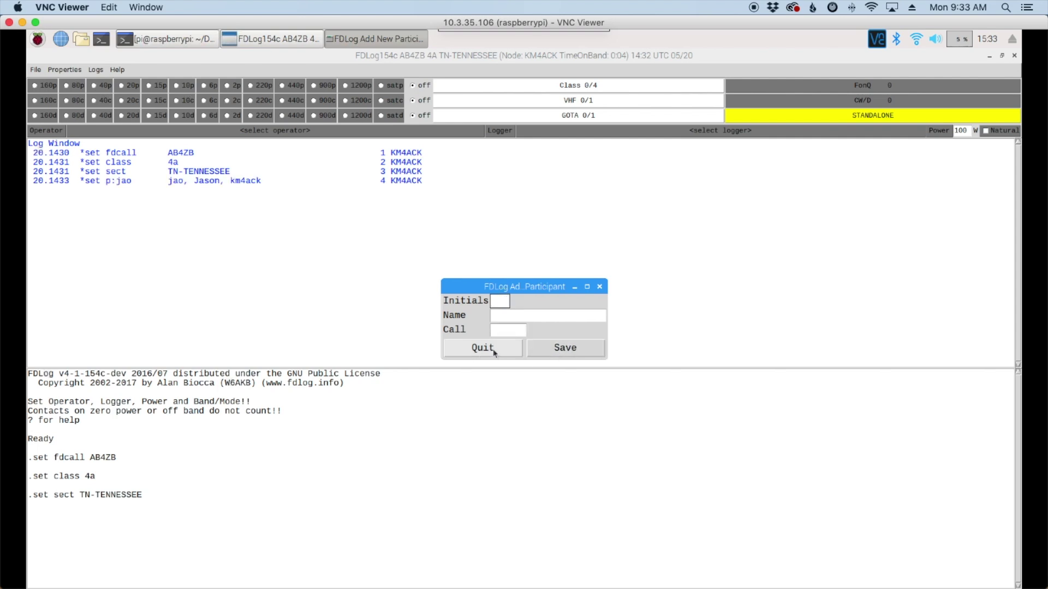
{"action": "left_click", "coordinate": [599, 288]}
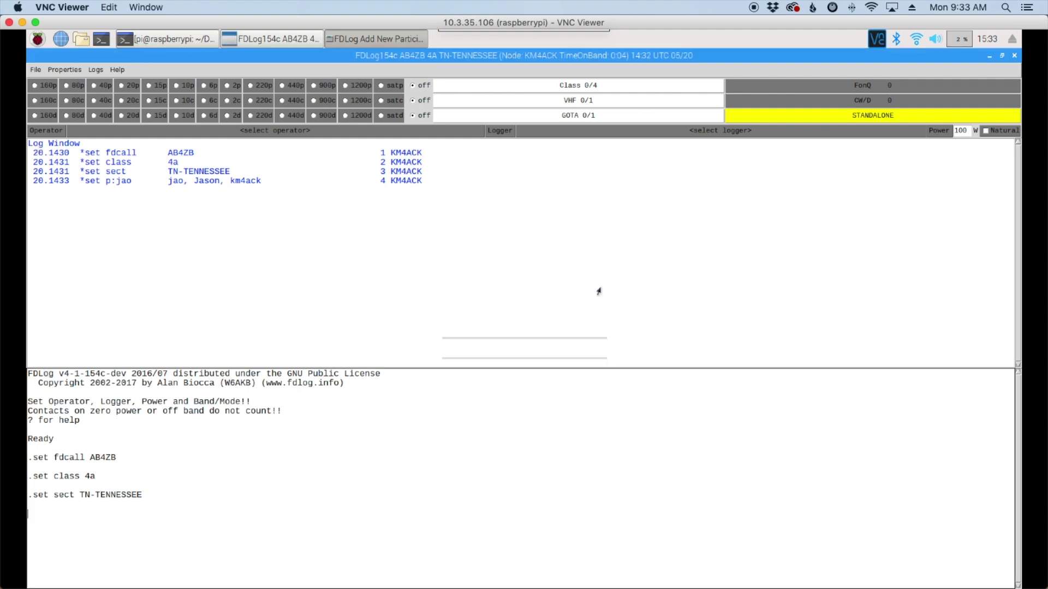
Step: Choose the new participant as operator and logger and switch the station to band 40d
{"action": "left_click", "coordinate": [337, 131]}
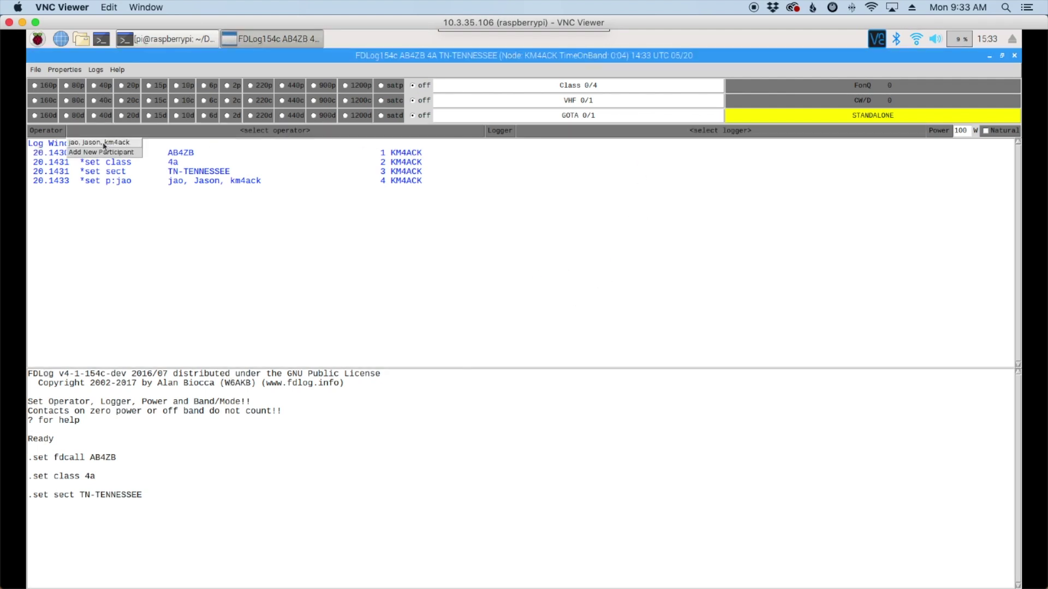
{"action": "left_click", "coordinate": [104, 144]}
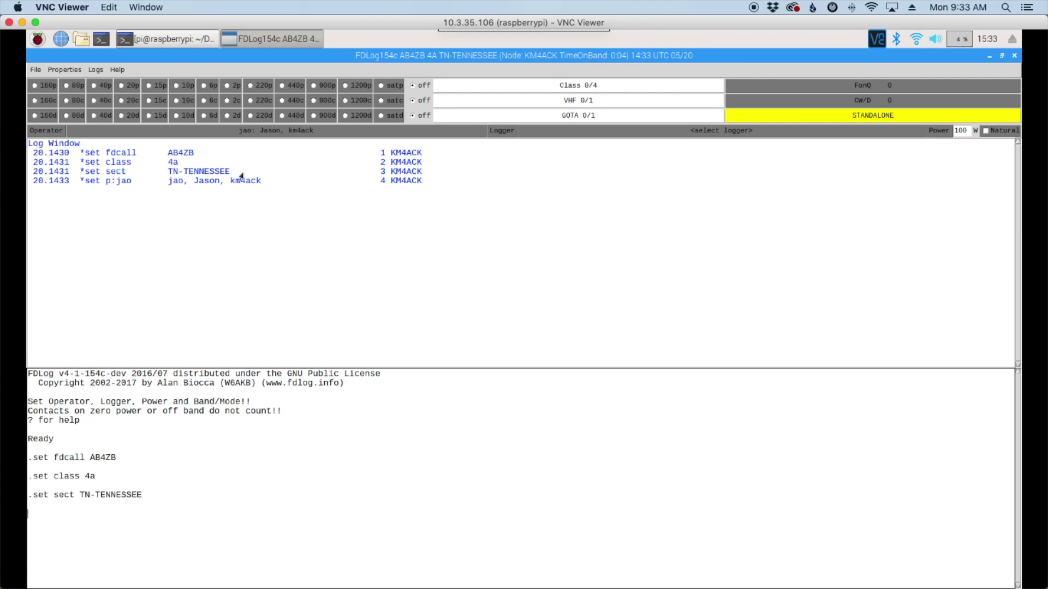
{"action": "left_click", "coordinate": [709, 135]}
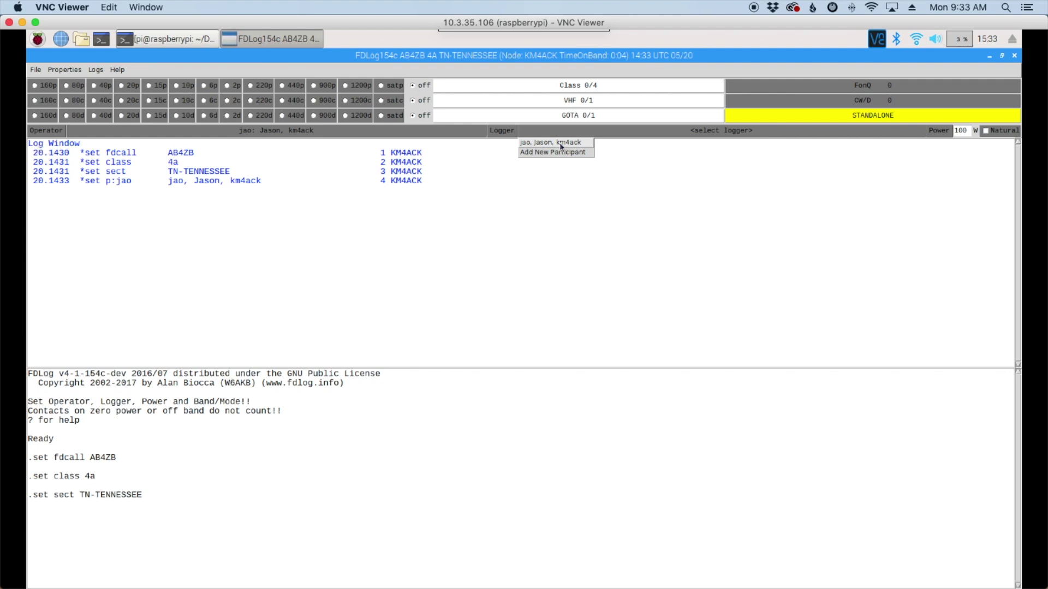
{"action": "left_click", "coordinate": [557, 143]}
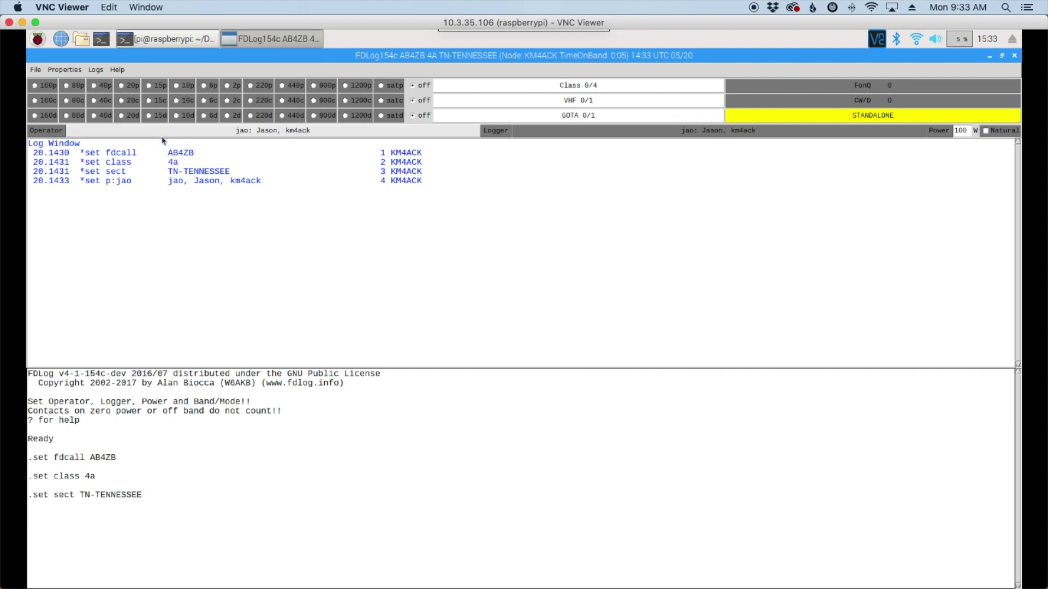
{"action": "left_click", "coordinate": [95, 116]}
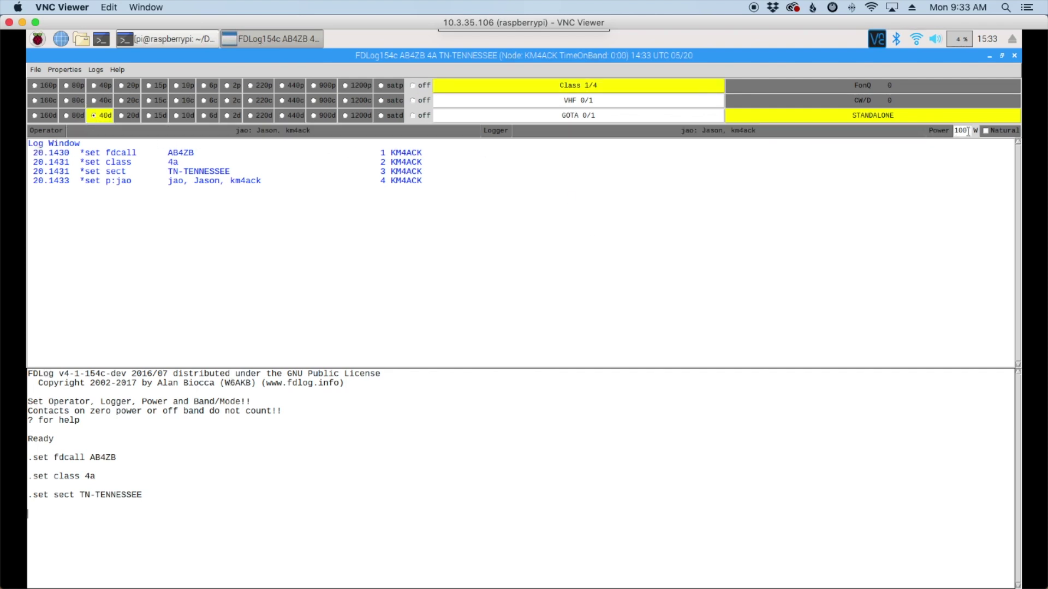
Step: Change power from 100 to 25 W and mark it Natural
{"action": "left_click", "coordinate": [964, 131]}
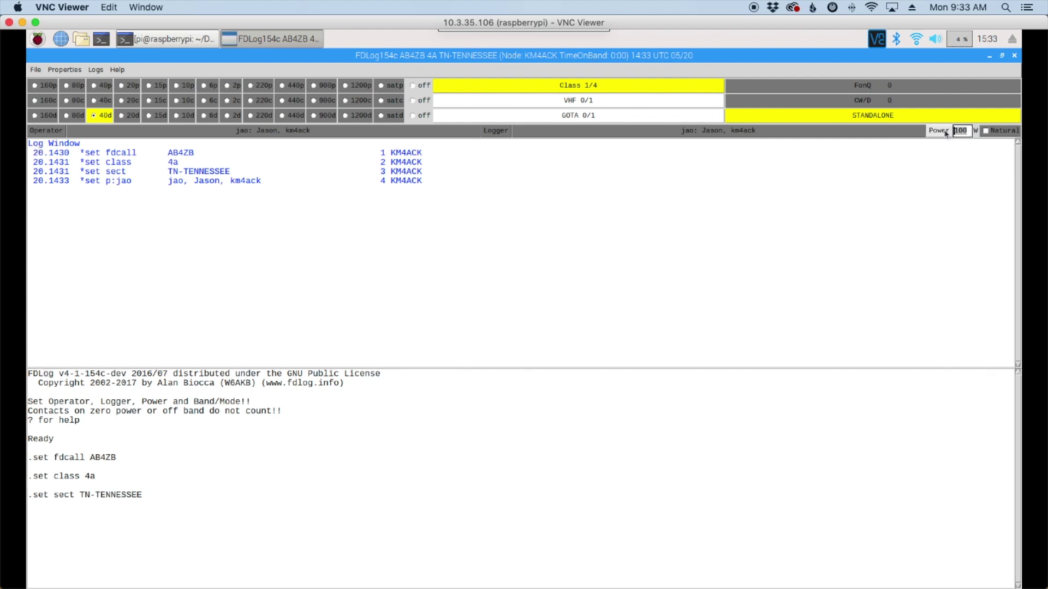
{"action": "key", "text": "Delete"}
{"action": "key", "text": "Delete"}
{"action": "key", "text": "Delete"}
{"action": "type", "text": "25"}
{"action": "left_click", "coordinate": [985, 131]}
Step: Log two 40d contacts, both class 1E from section TN, as entries 5 and 6
{"action": "left_click", "coordinate": [47, 517]}
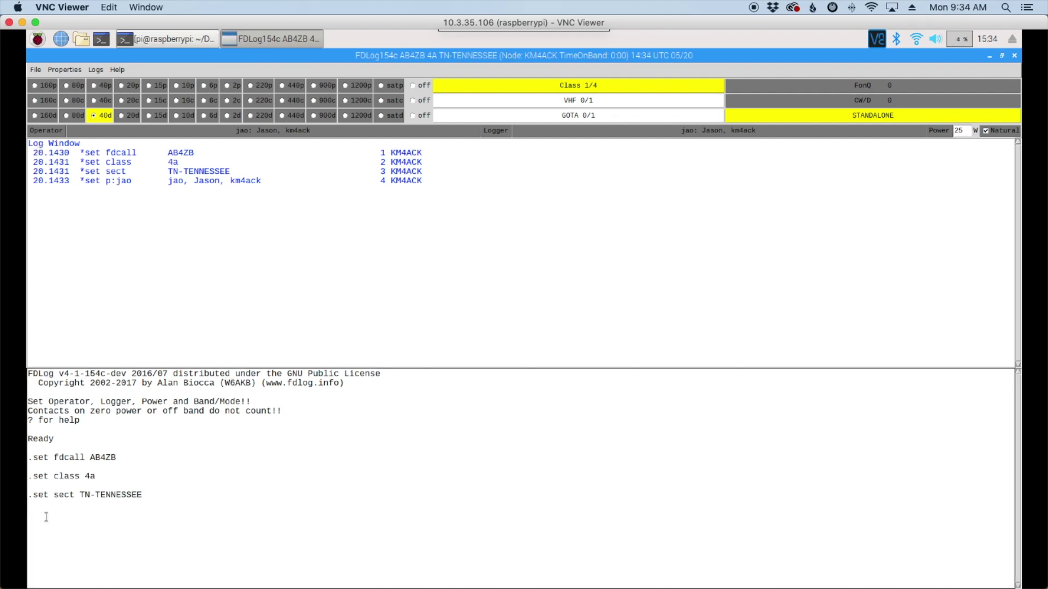
{"action": "type", "text": "w4rnw"}
{"action": "type", "text": "1e tn"}
{"action": "key", "text": "Return"}
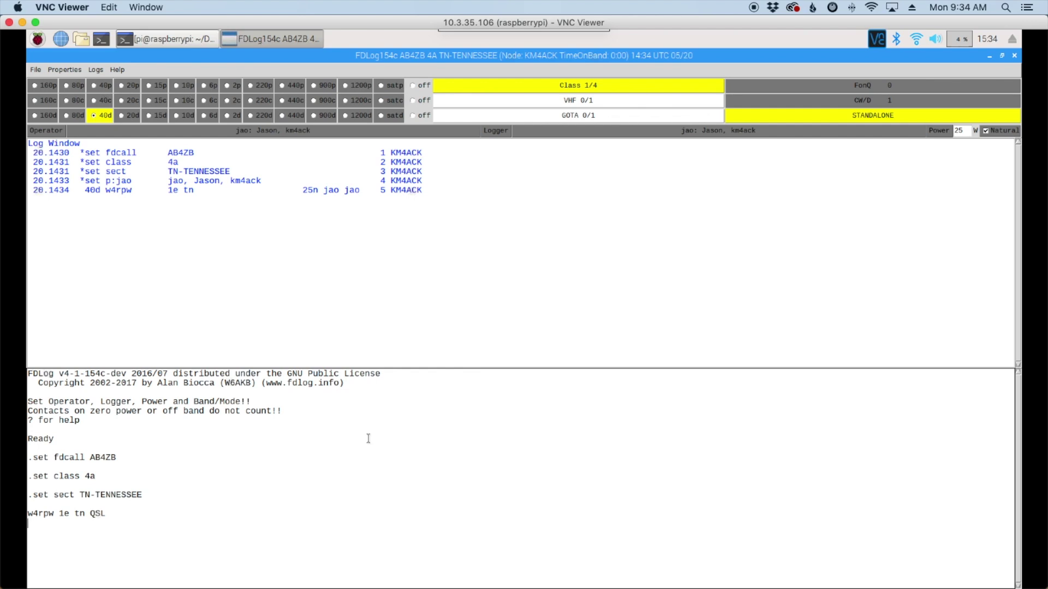
{"action": "type", "text": "kg4ikt"}
{"action": "type", "text": "1e tn"}
{"action": "key", "text": "Return"}
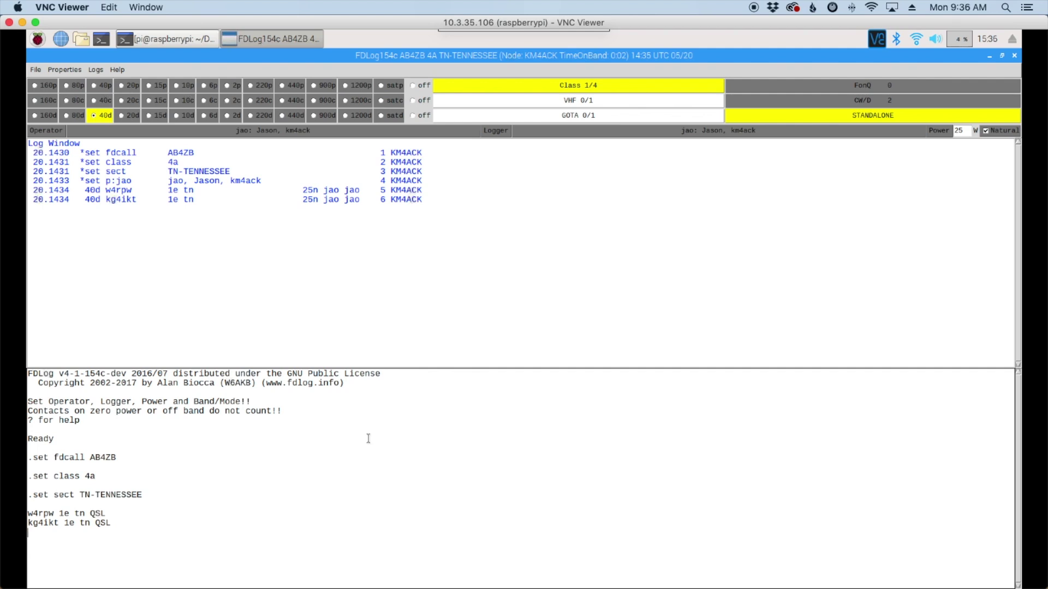
Step: Dupe-check two partial calls, then log a class 1E Alabama contact as entry 7
{"action": "type", "text": "rpw"}
{"action": "key", "text": "Return"}
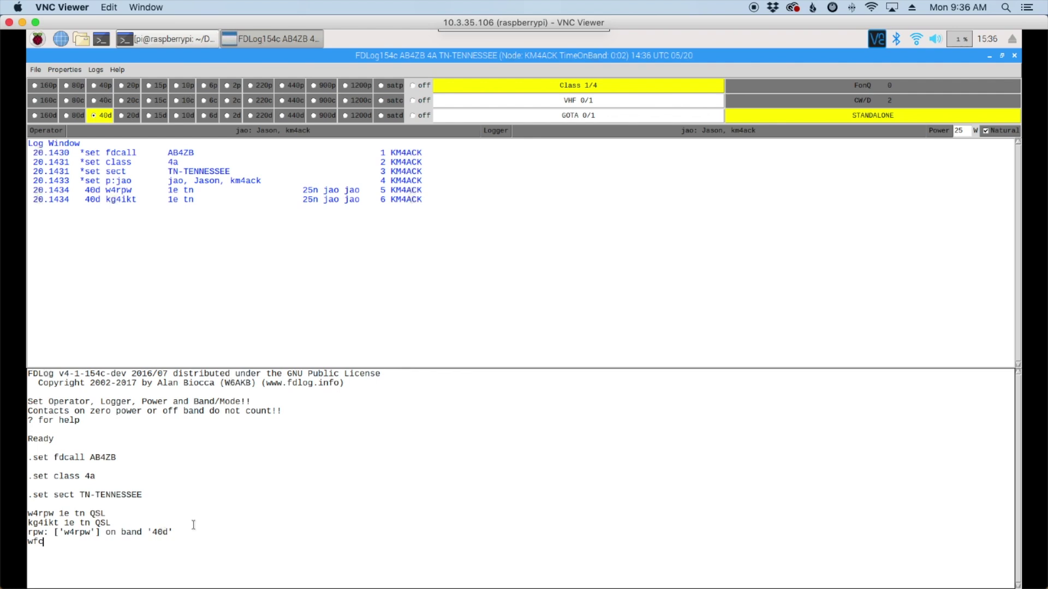
{"action": "key", "text": "Return"}
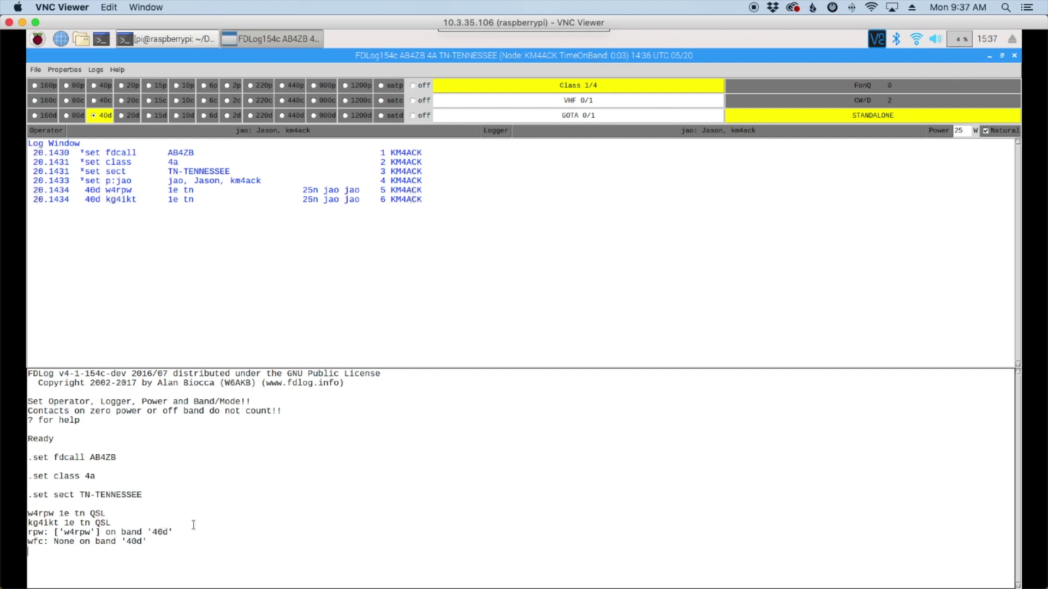
{"action": "type", "text": "w4wfc 1e al"}
{"action": "key", "text": "Return"}
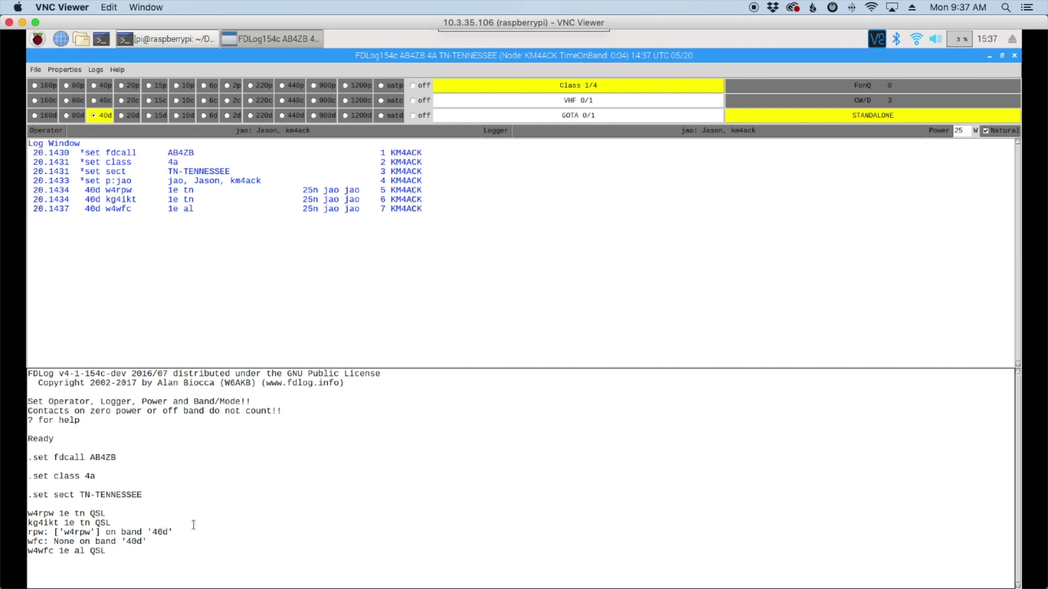
Step: Type the note '#This is the message' on the entry line without sending it
{"action": "type", "text": "#This is the message"}
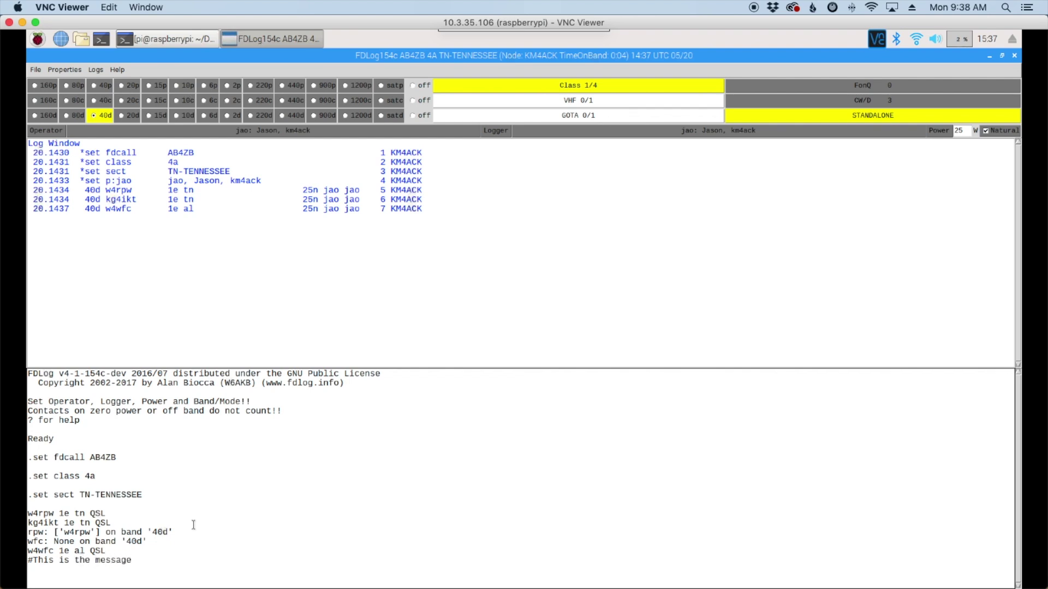